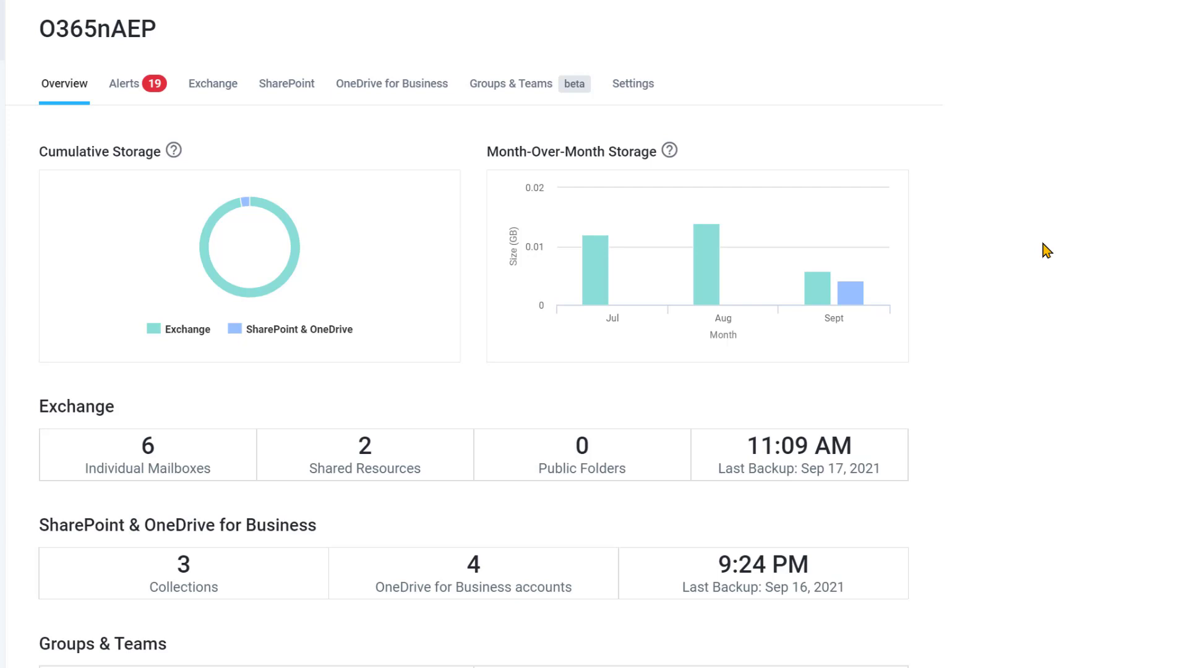
# Review the account's backup overview and open the Groups & Teams backups
pyautogui.scroll(-1, 1046, 250)
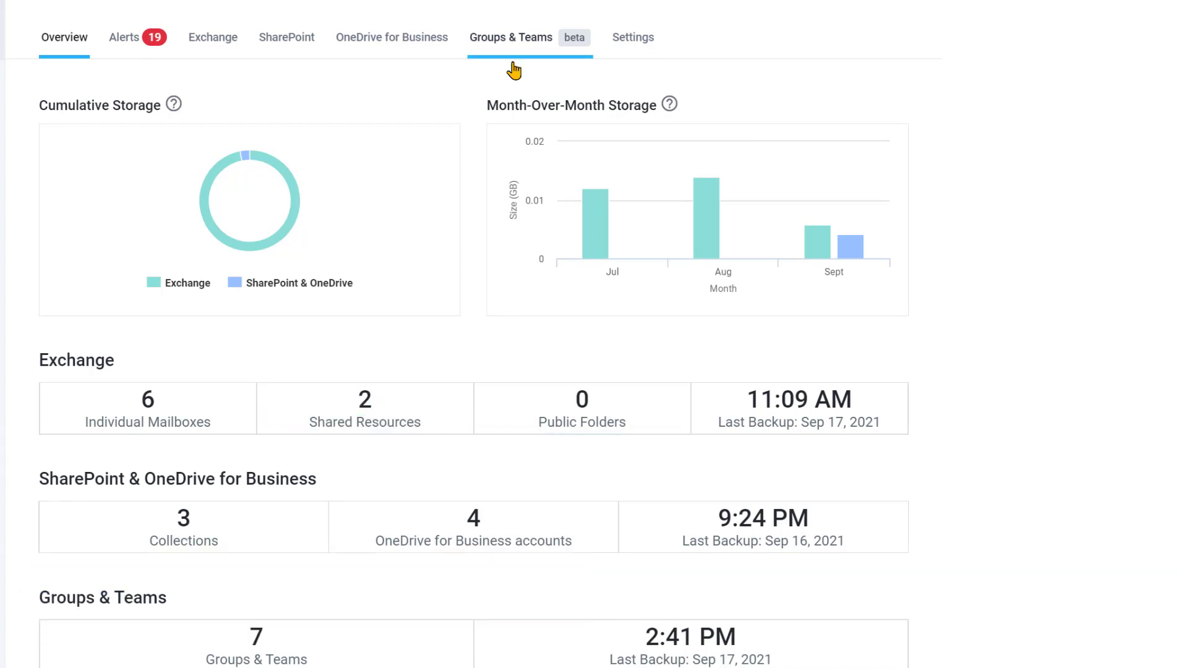
pyautogui.moveTo(407, 656)
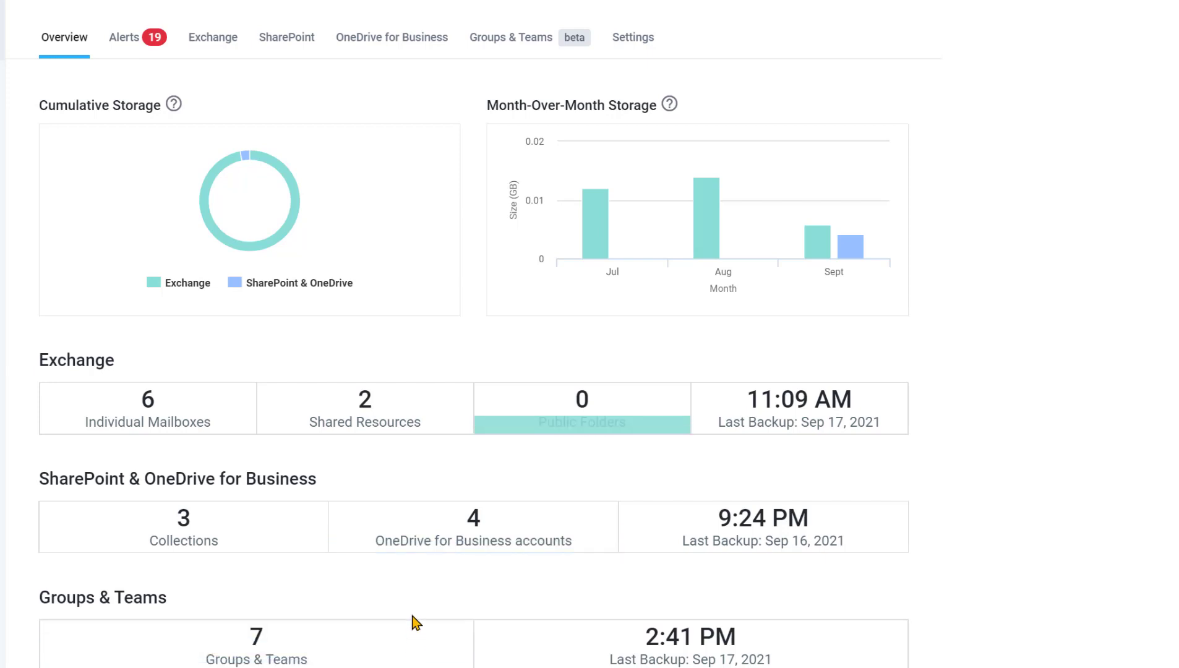
pyautogui.click(520, 48)
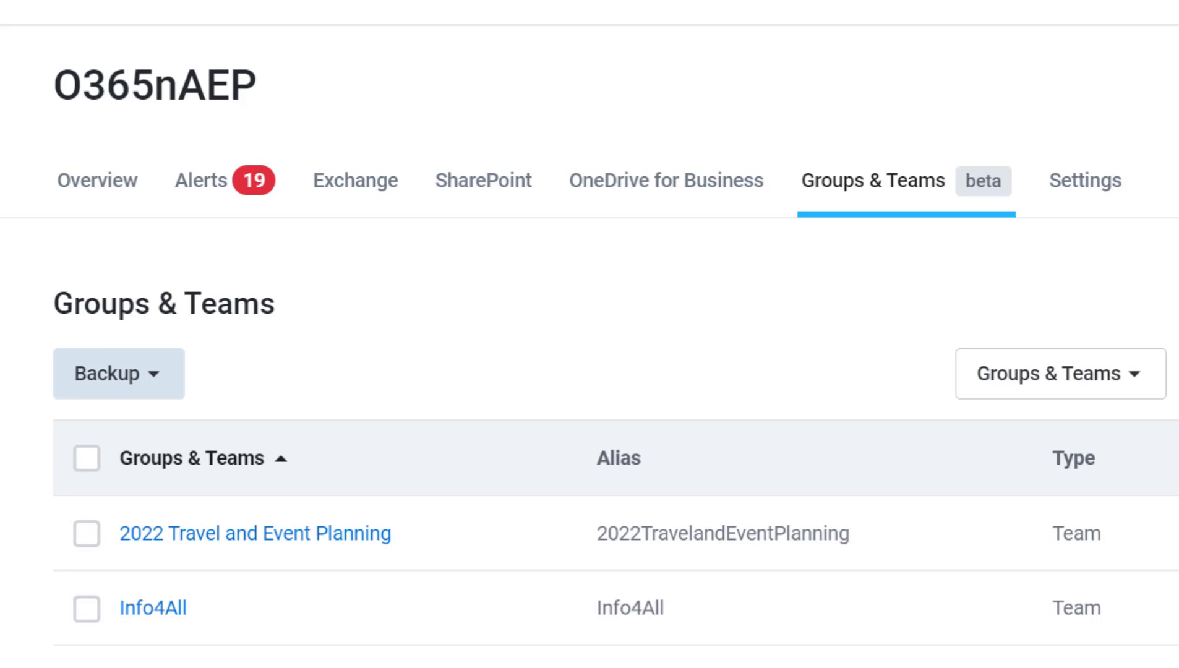
# Filter the Groups & Teams list to Groups, and switch the filter to Teams
pyautogui.click(1136, 388)
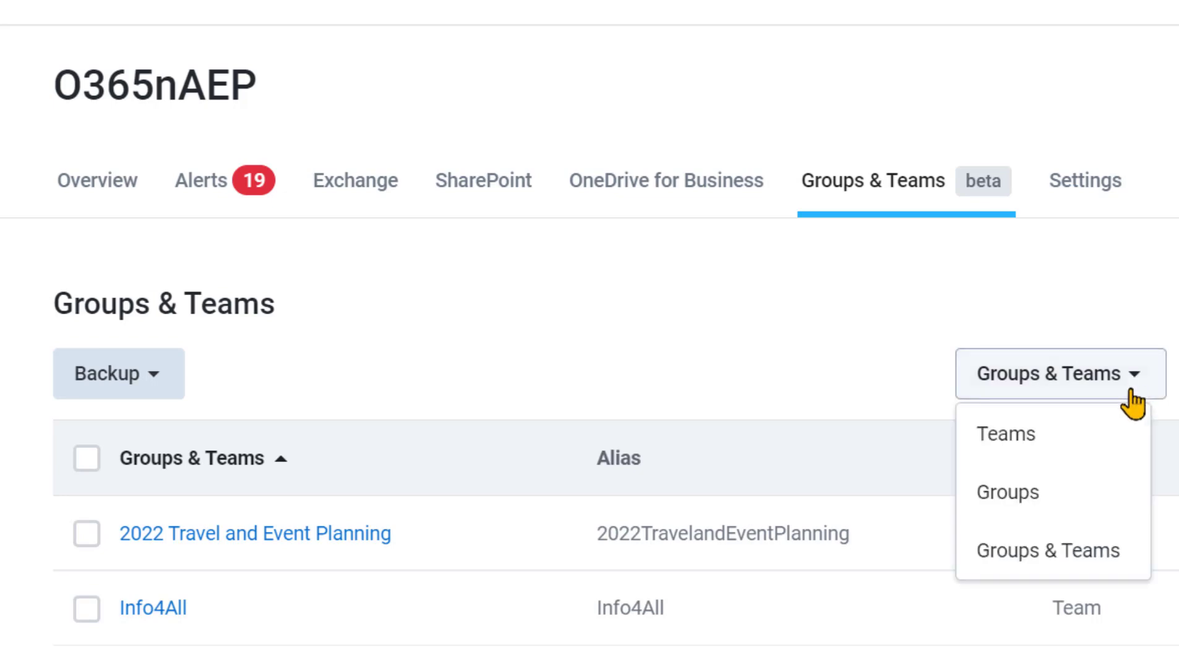
pyautogui.click(1140, 491)
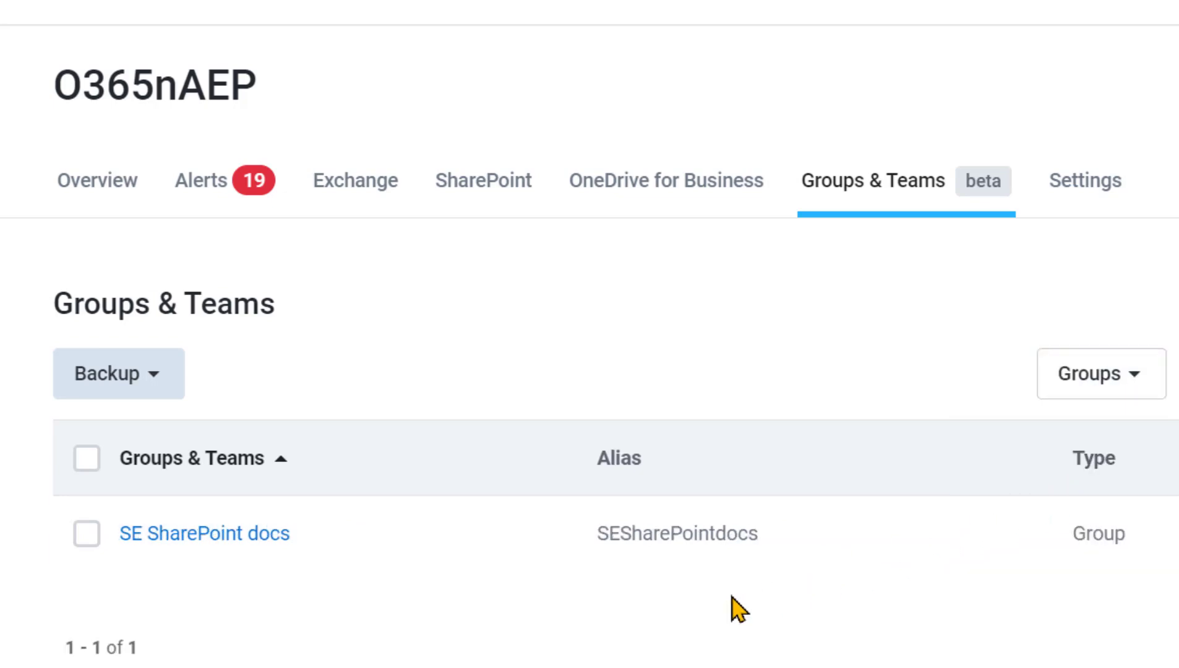
pyautogui.click(1141, 390)
pyautogui.click(1132, 436)
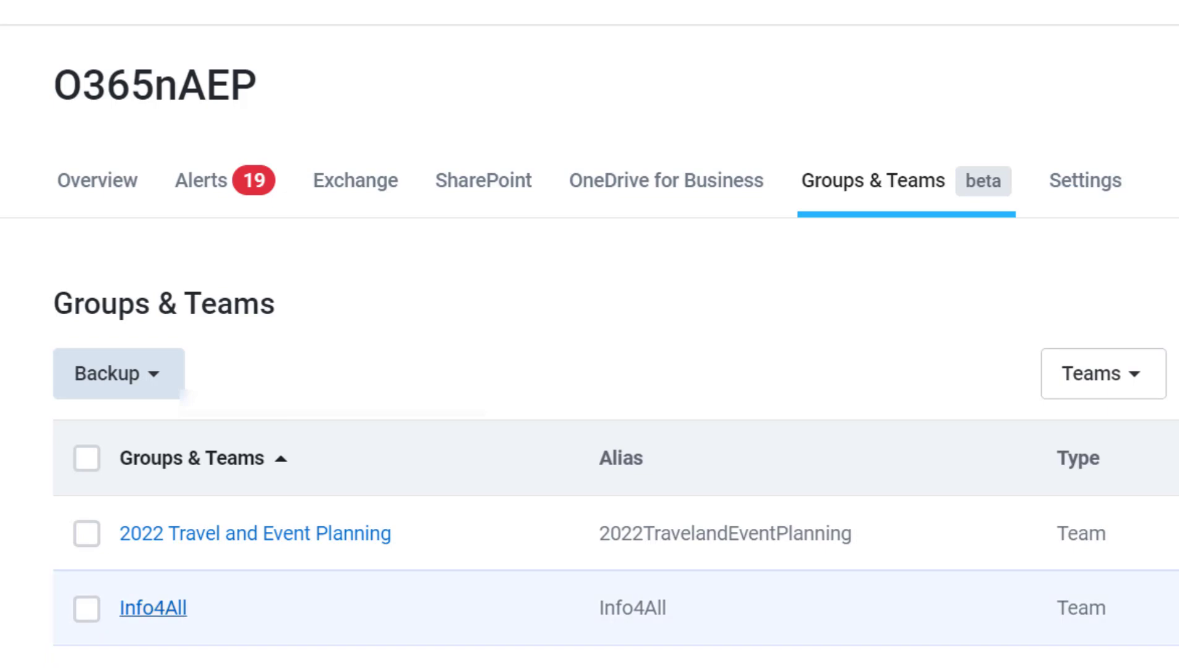
# Browse the Info4All team's backed-up Files and open the Campus Maps and Floor Plans folder
pyautogui.click(86, 609)
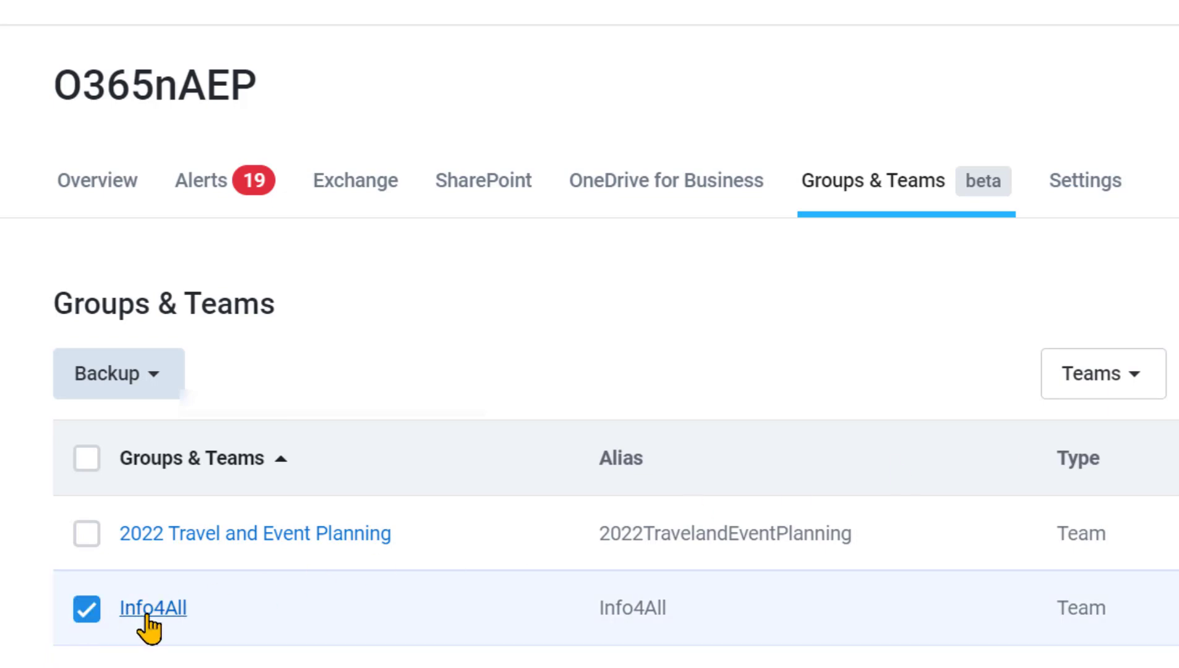
pyautogui.click(148, 615)
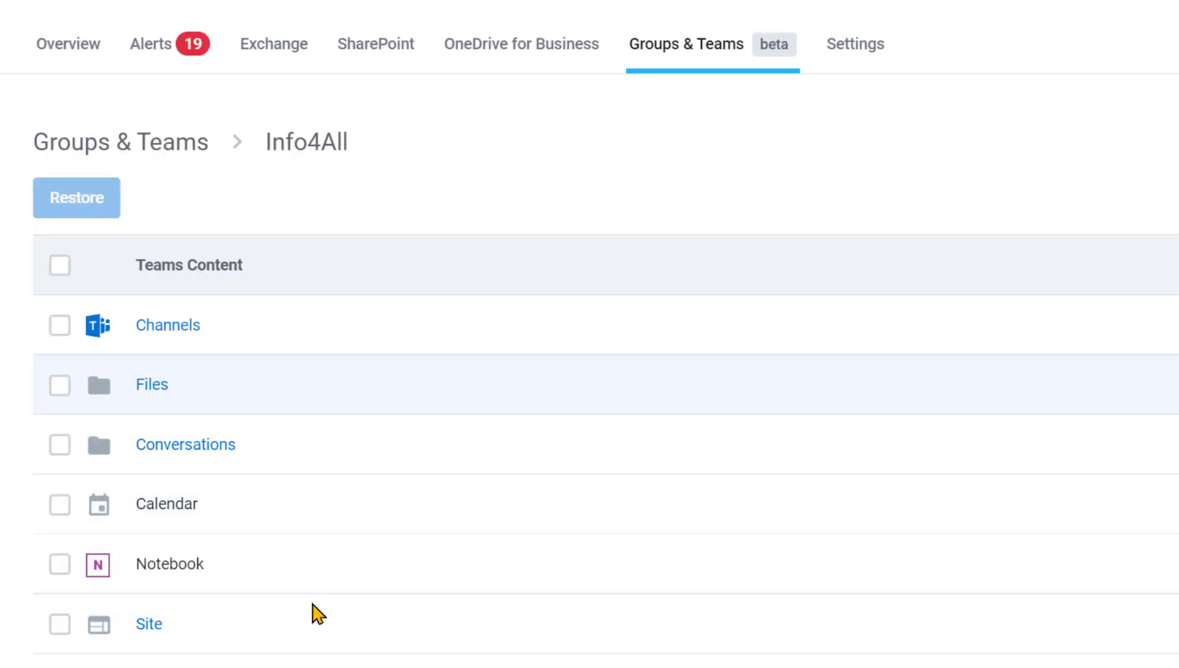
pyautogui.click(63, 386)
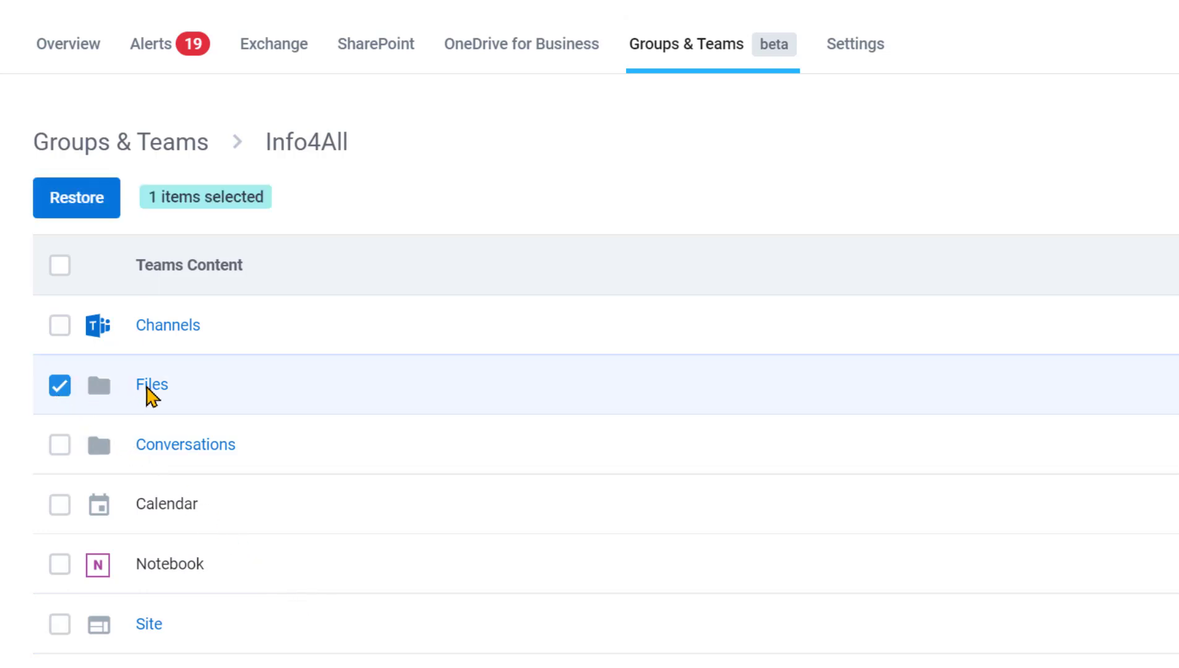
pyautogui.click(148, 387)
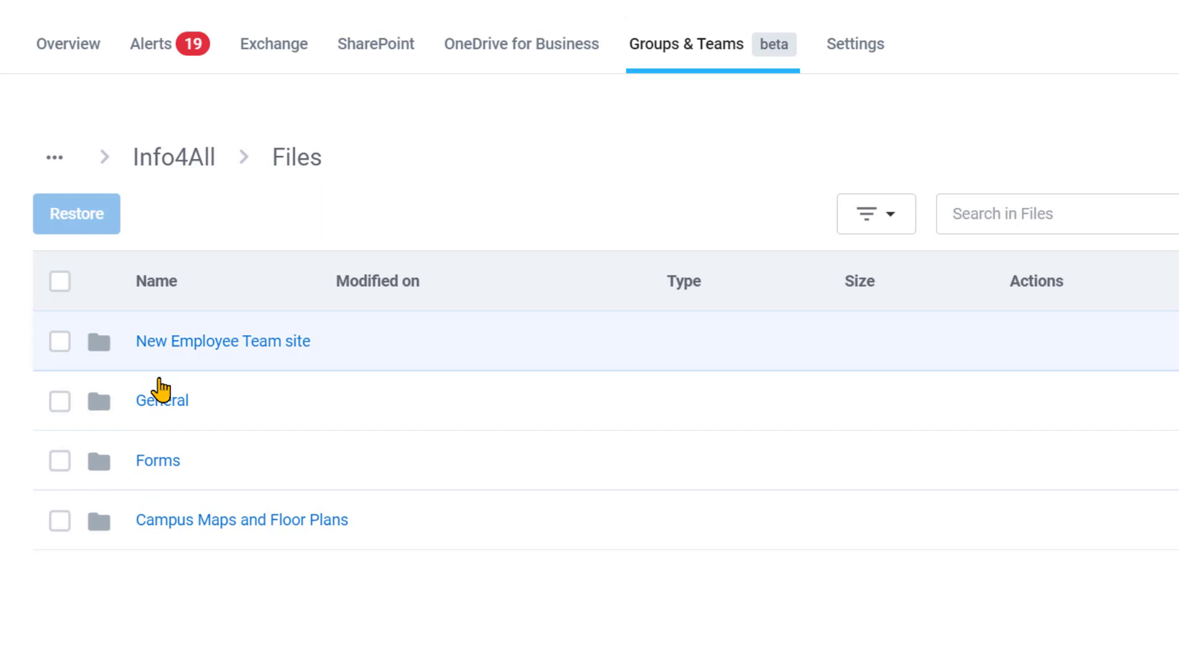
pyautogui.click(62, 523)
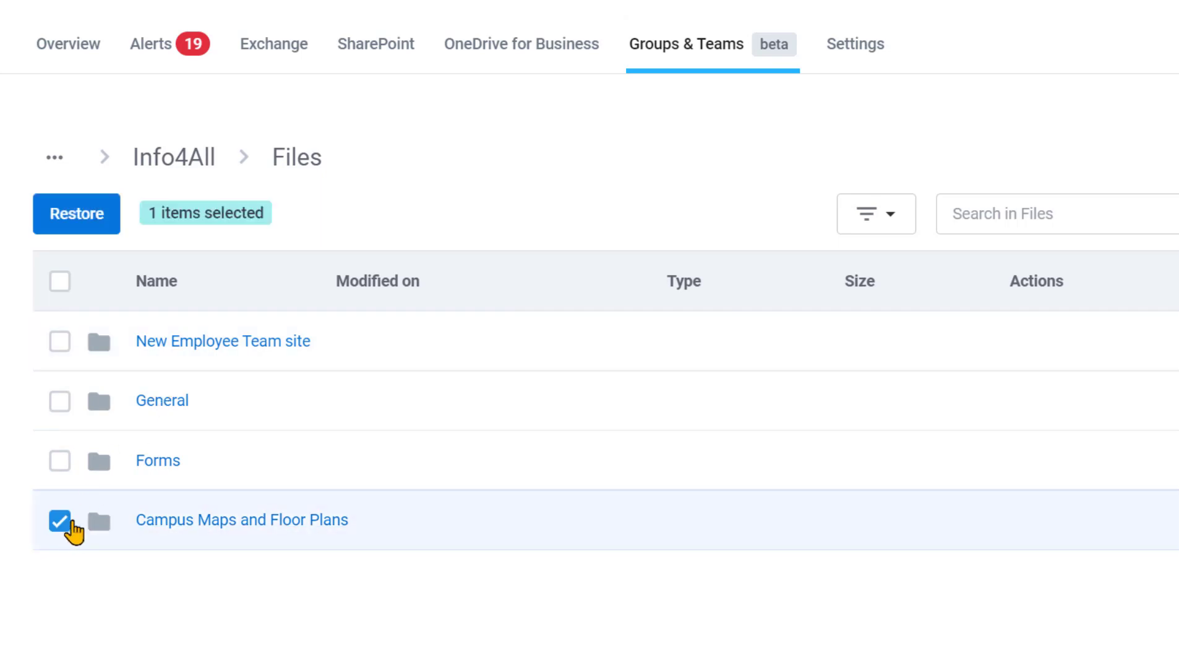
pyautogui.click(173, 522)
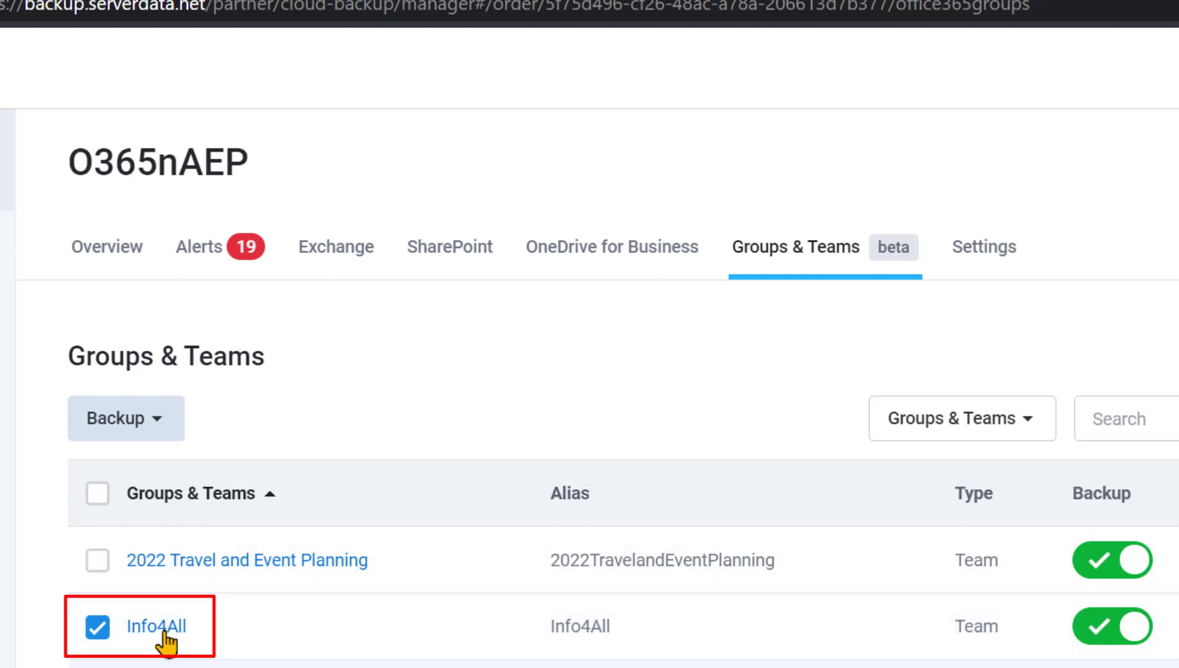
# Return to the Info4All team's content and go through Files into the Campus Maps and Floor Plans folder
pyautogui.click(164, 625)
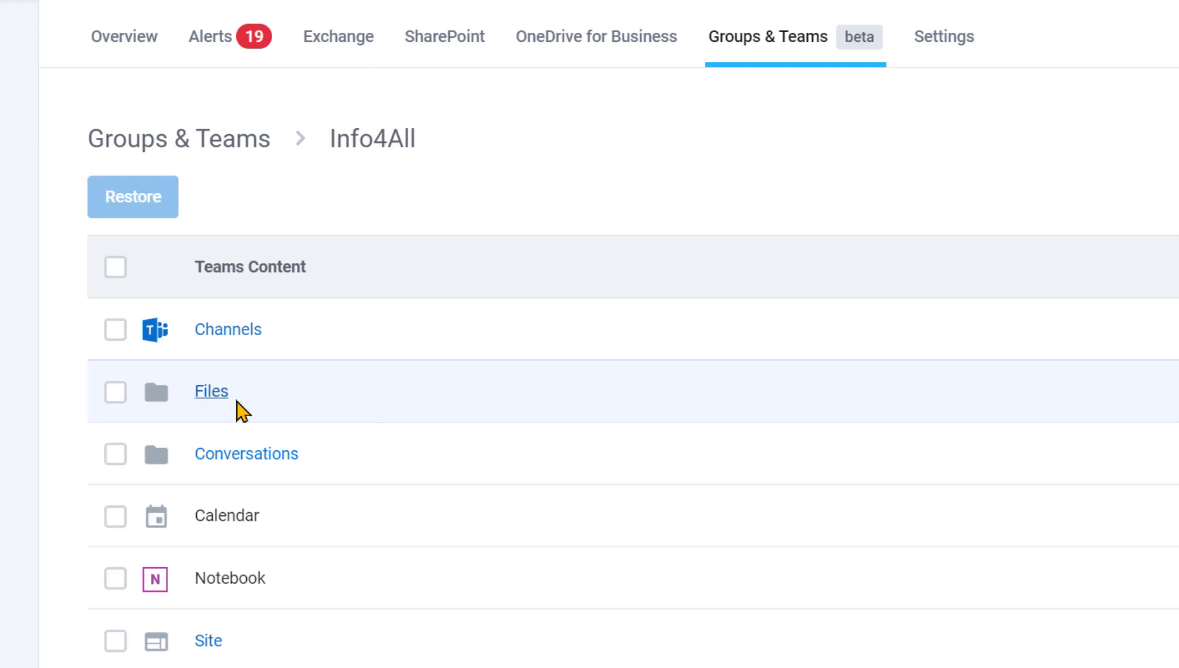
pyautogui.click(114, 395)
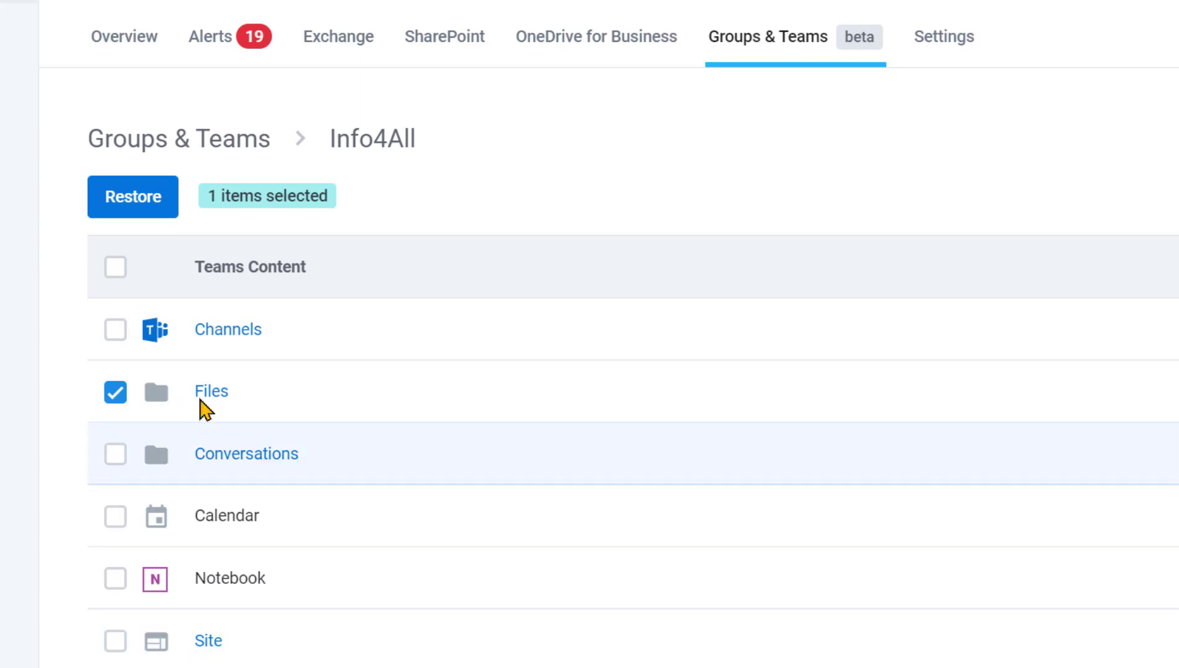
pyautogui.click(235, 407)
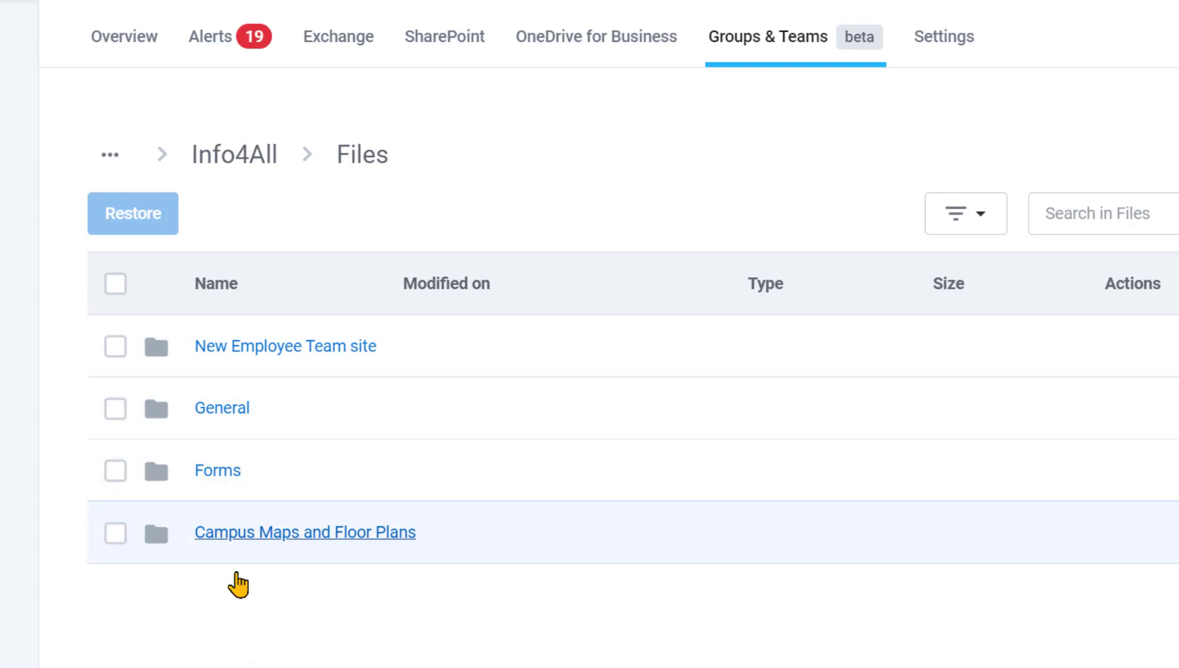
pyautogui.click(115, 540)
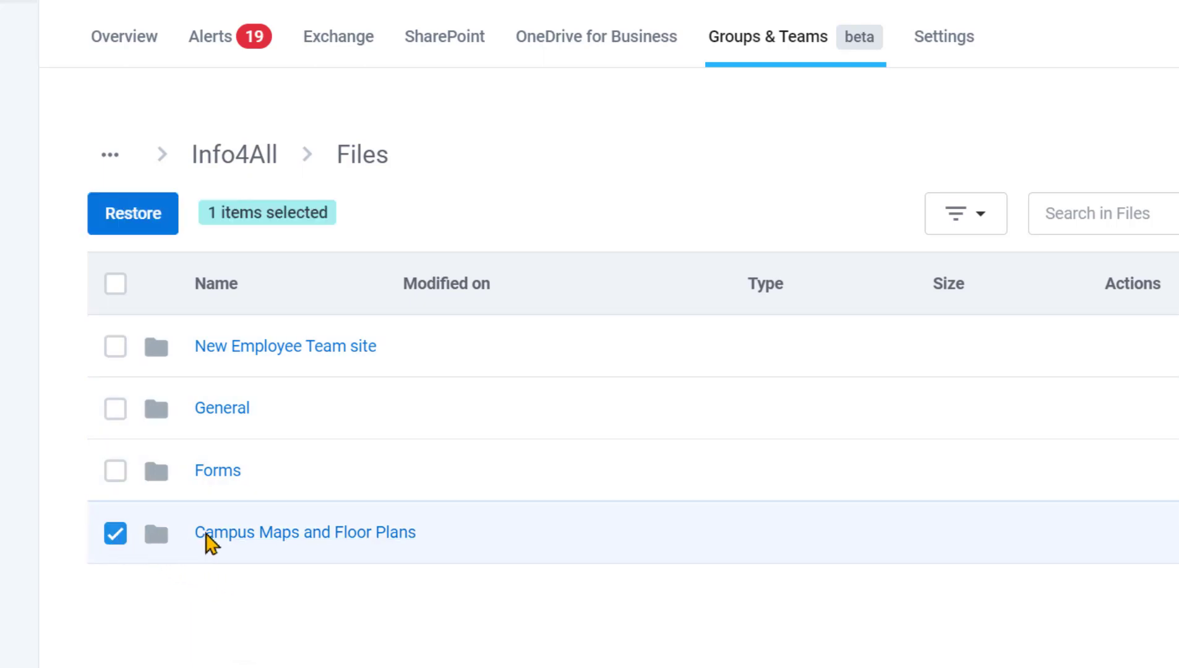
pyautogui.click(244, 534)
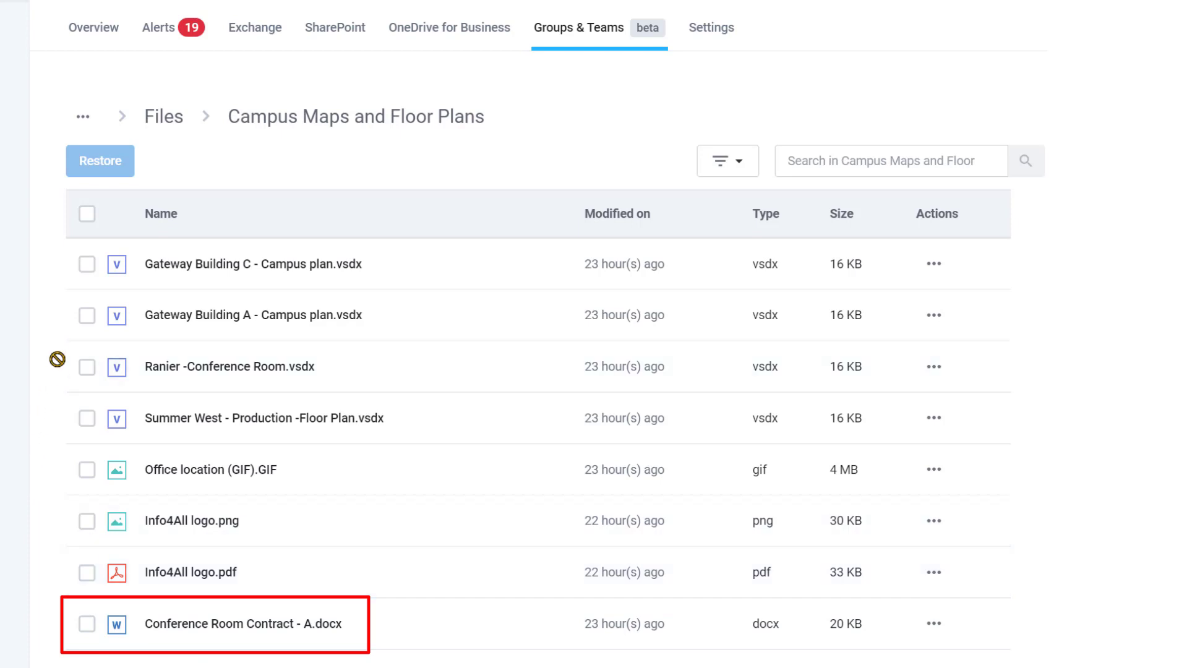
# Restore every file in the Campus Maps and Floor Plans folder except Conference Room Contract - A.docx
pyautogui.click(87, 214)
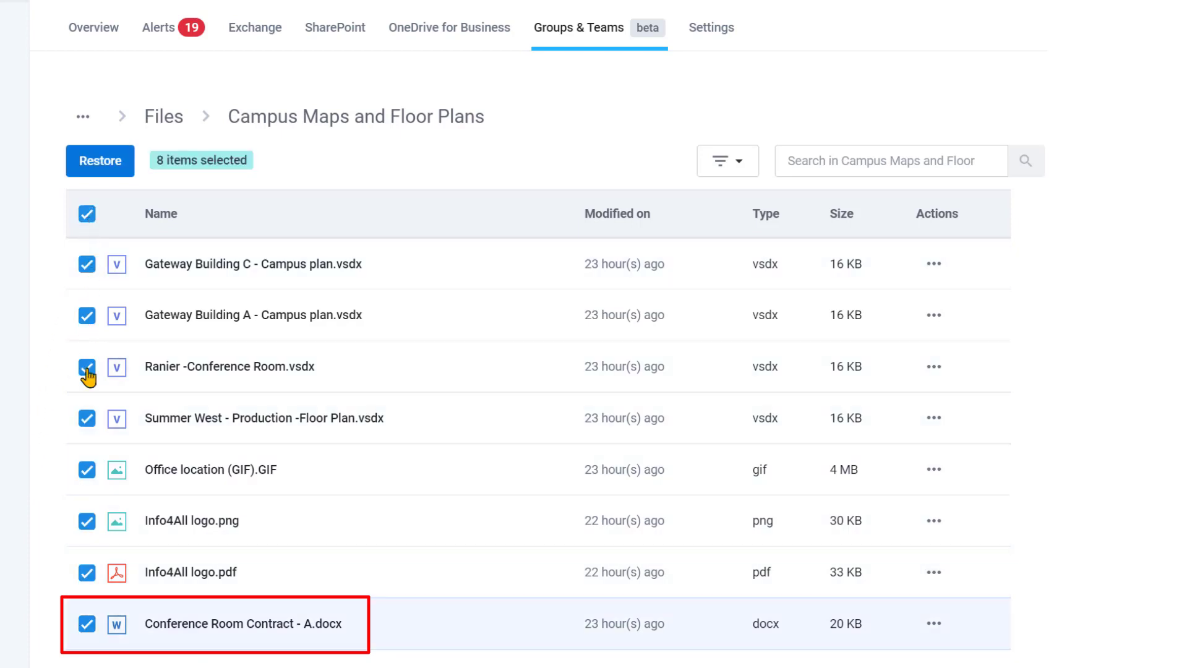
pyautogui.click(86, 625)
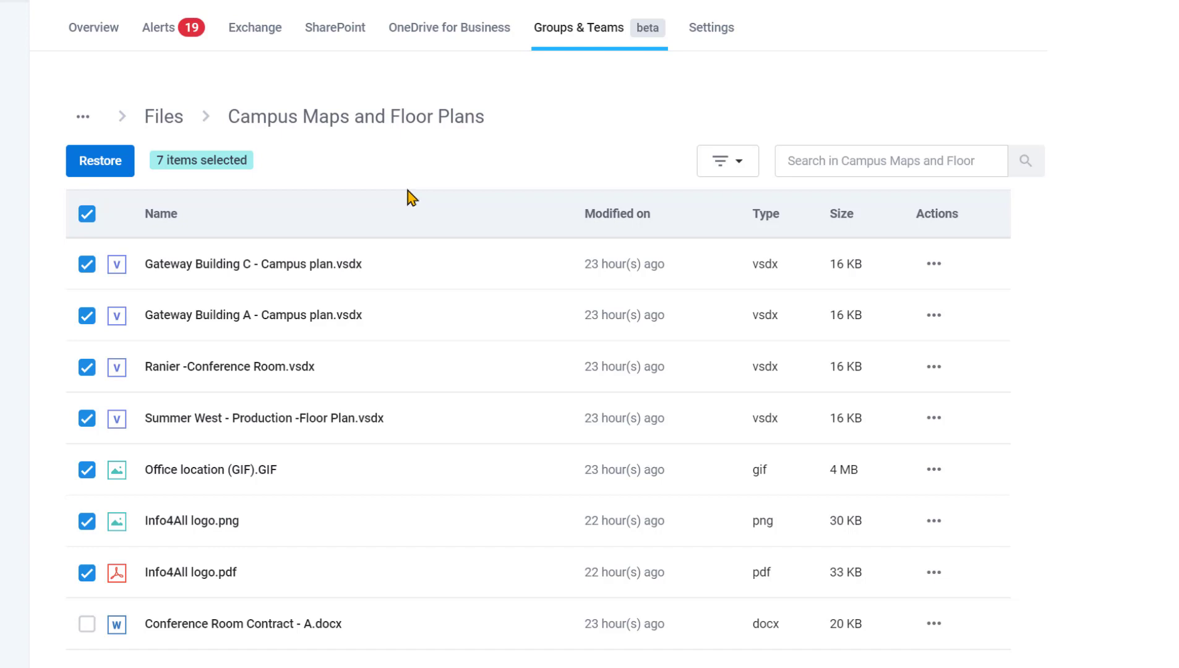
pyautogui.click(110, 170)
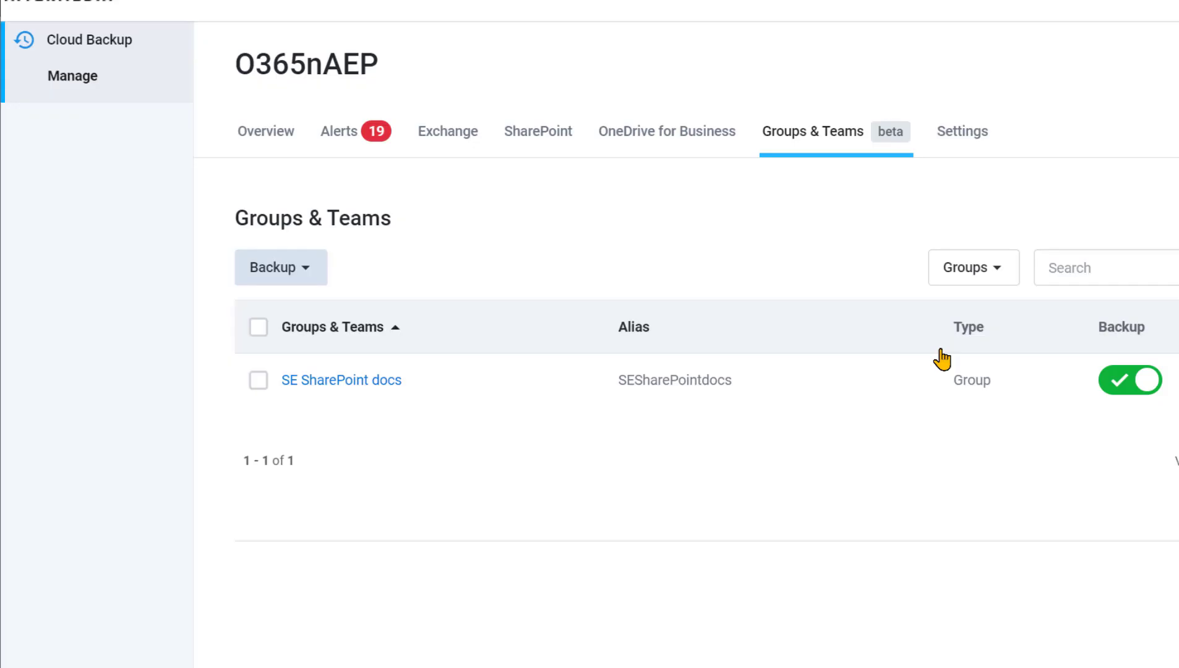
# Select the SE SharePoint docs group and open its backed-up content
pyautogui.click(257, 381)
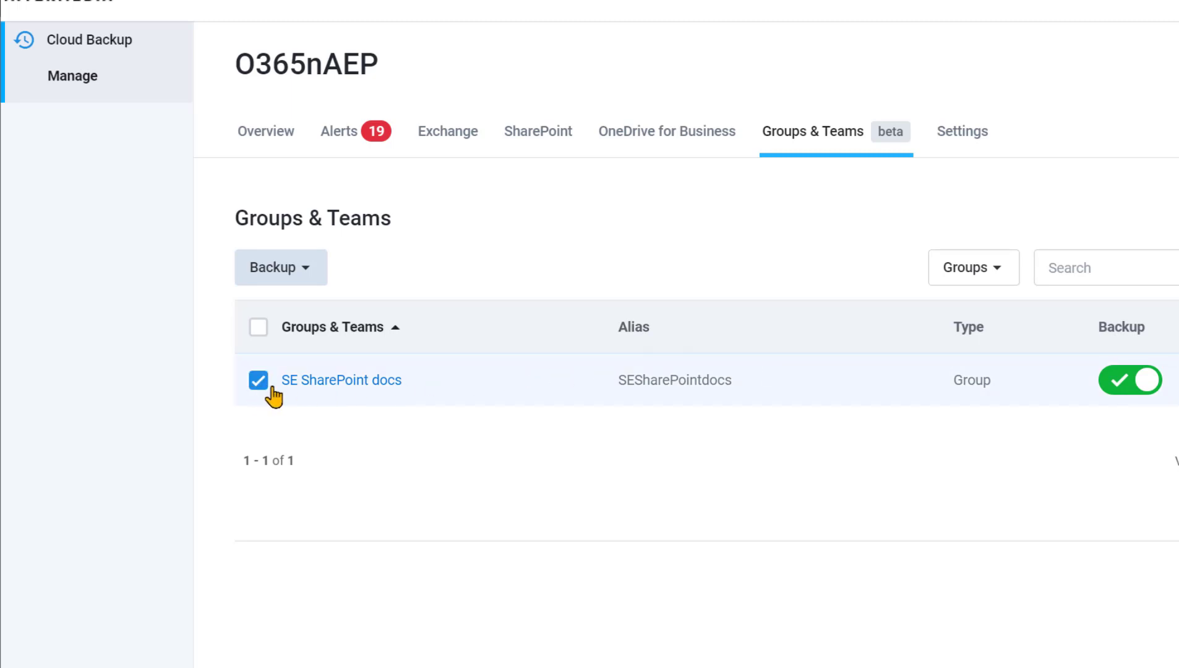
pyautogui.click(310, 390)
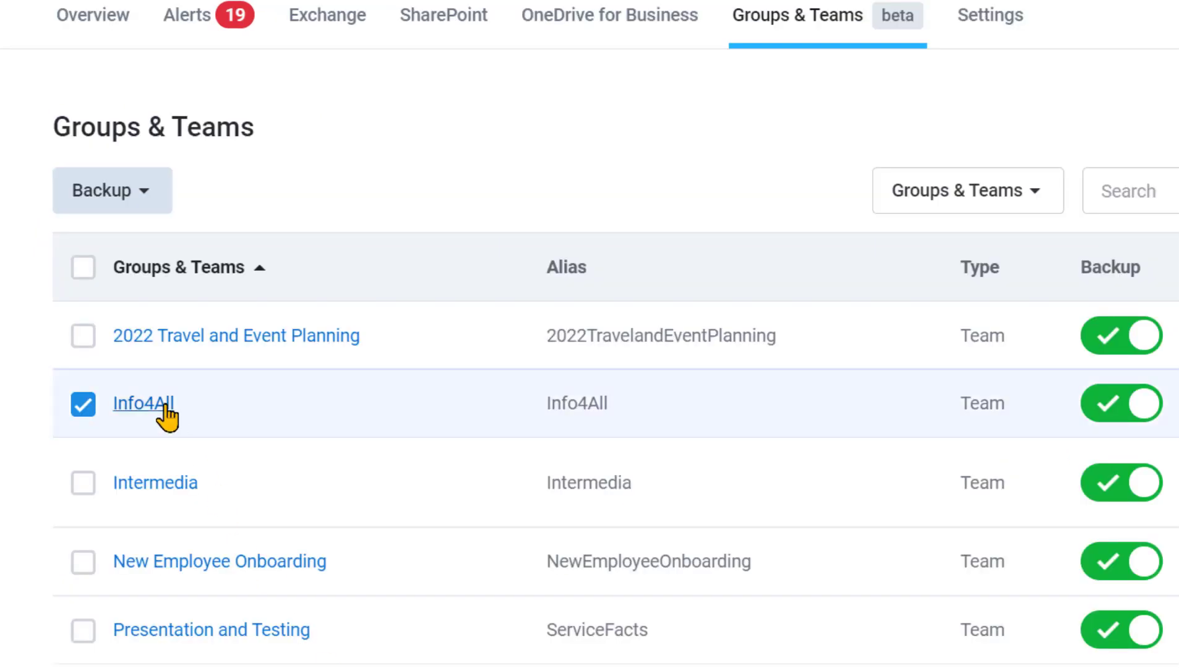
# Open the Info4All team's content, select Conversations and view its backed-up items
pyautogui.click(164, 405)
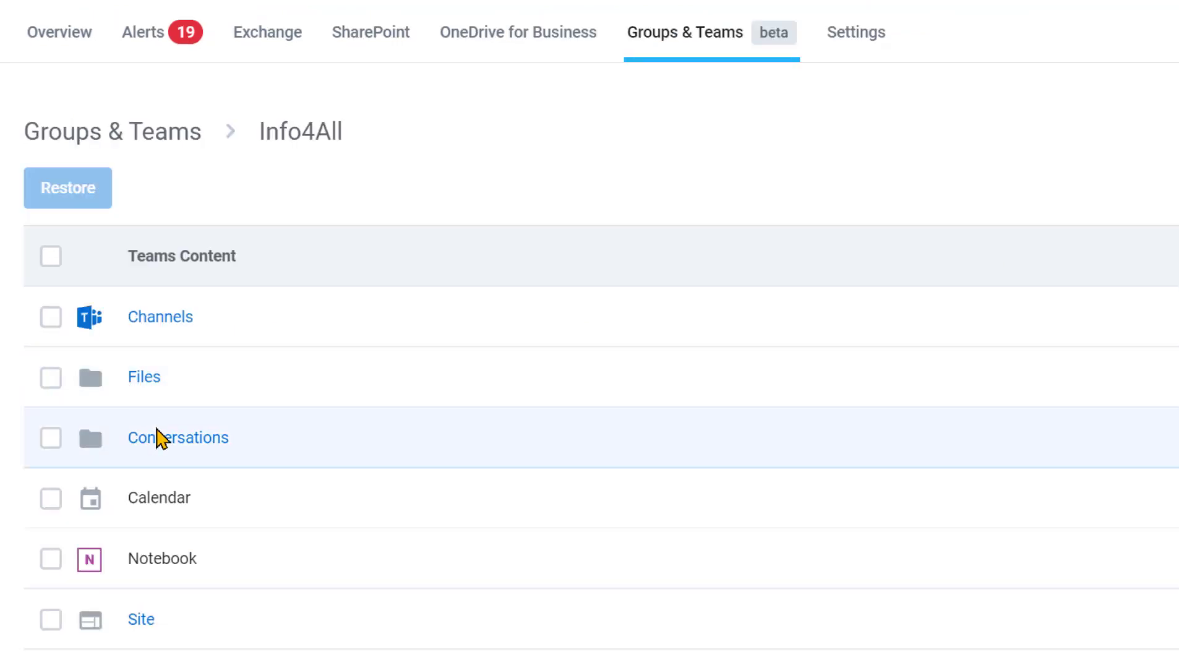
pyautogui.click(52, 441)
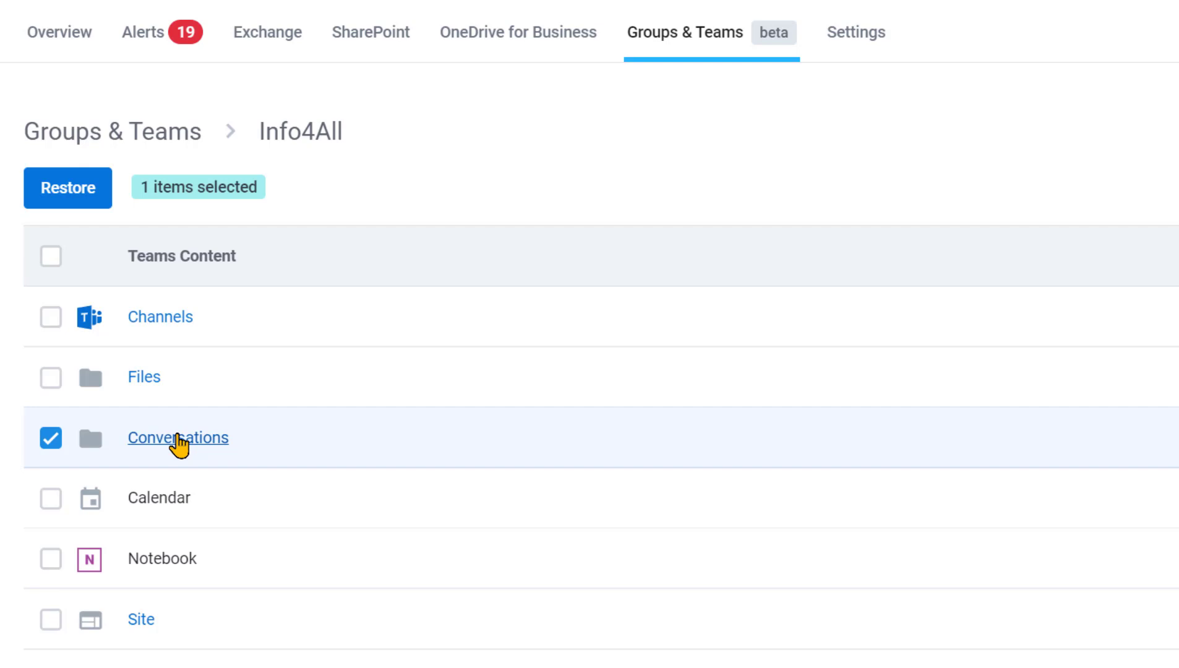
pyautogui.click(179, 440)
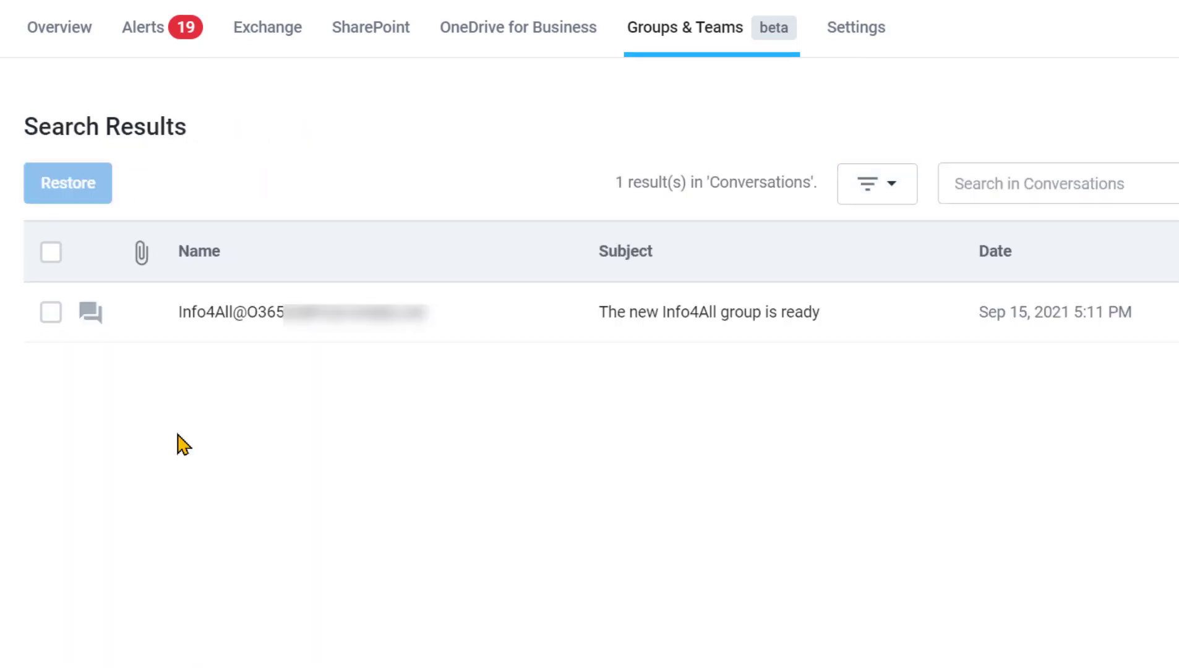
# Filter the conversations to the last 30 days and restore "The new Info4All group is ready"
pyautogui.click(891, 184)
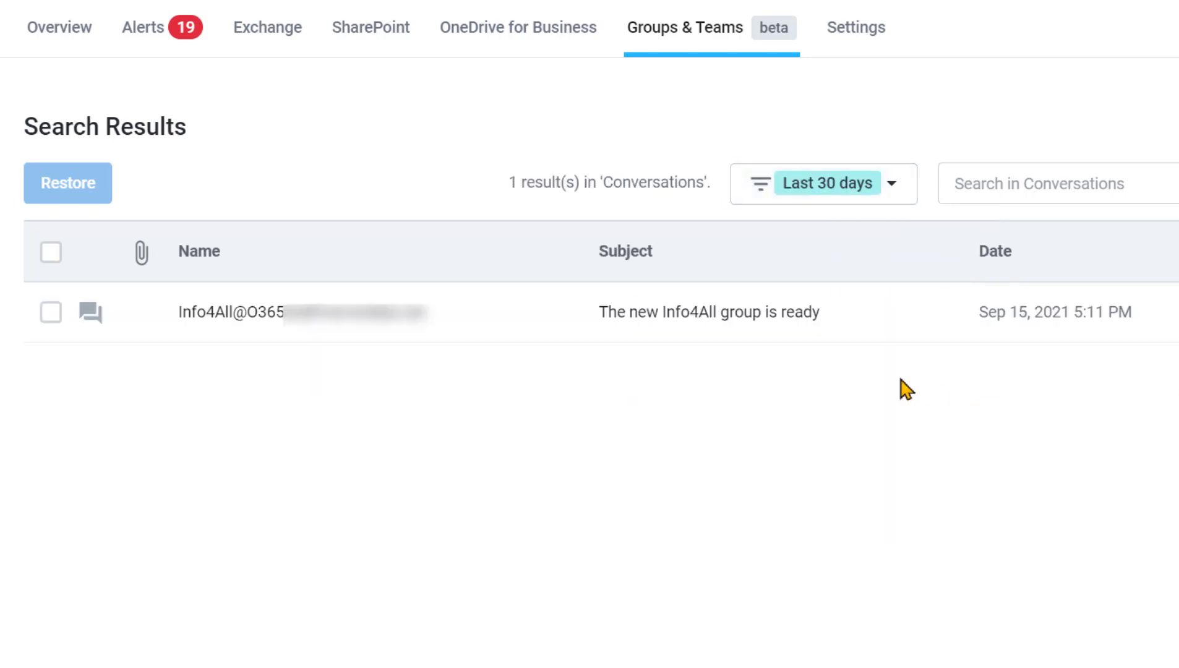
pyautogui.click(51, 321)
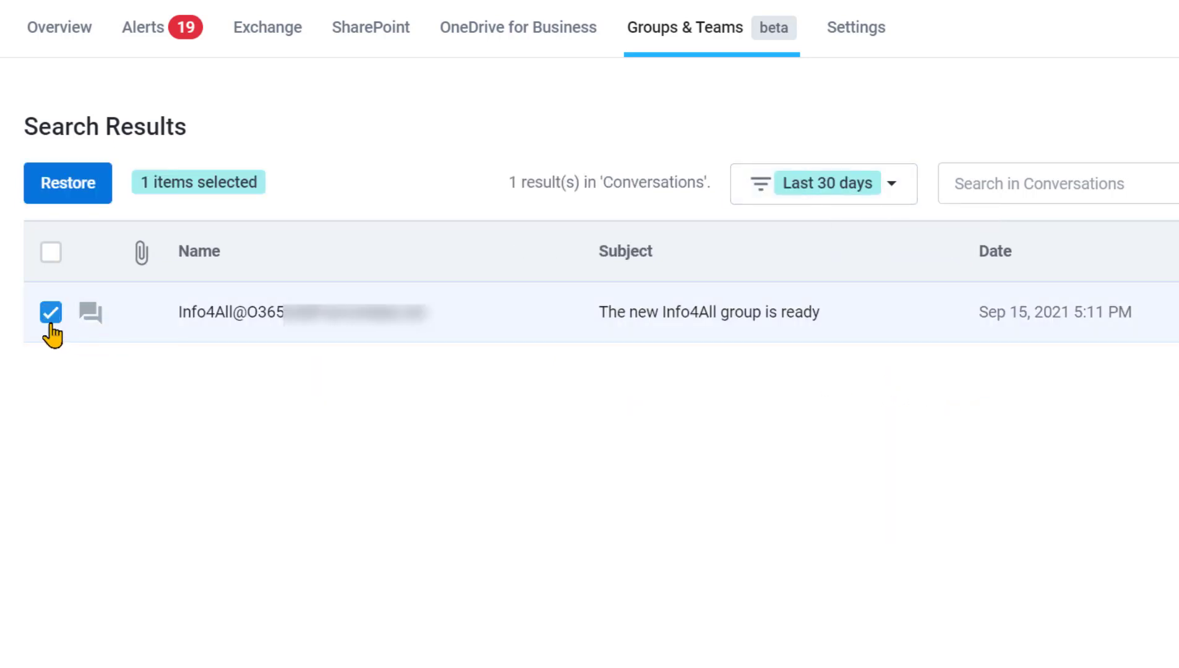
pyautogui.click(58, 186)
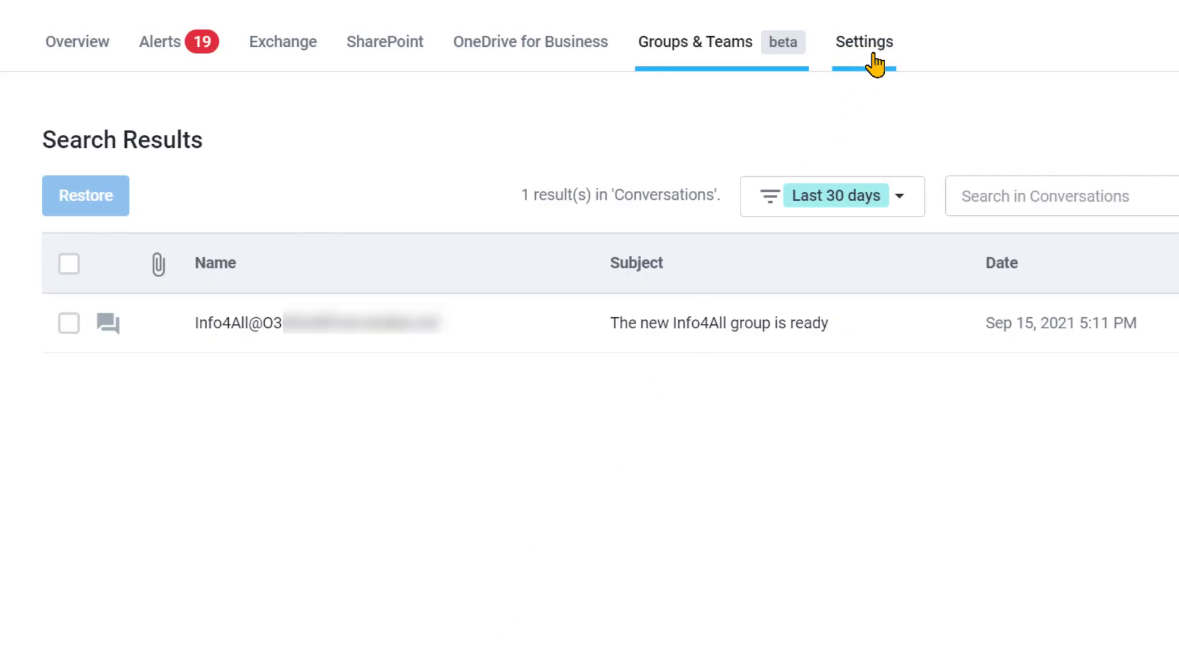
# Open the Groups & Teams backup settings for editing and keep auto-enable backup of new Groups and Teams at Yes
pyautogui.click(875, 64)
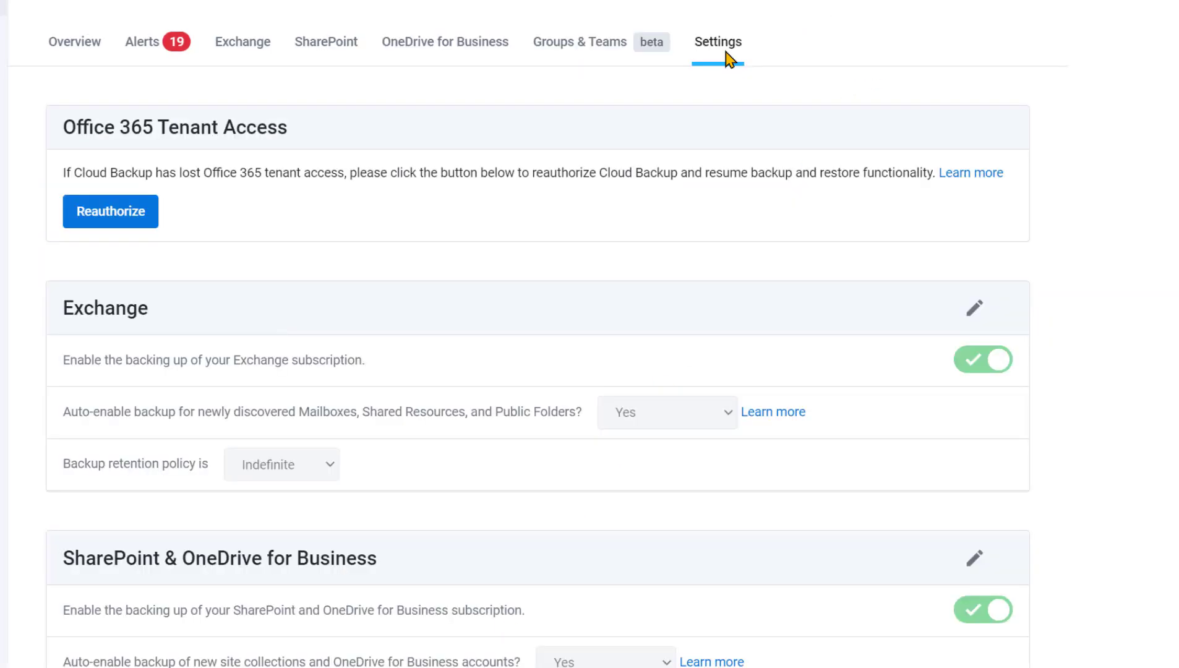
pyautogui.scroll(-7, 538, 334)
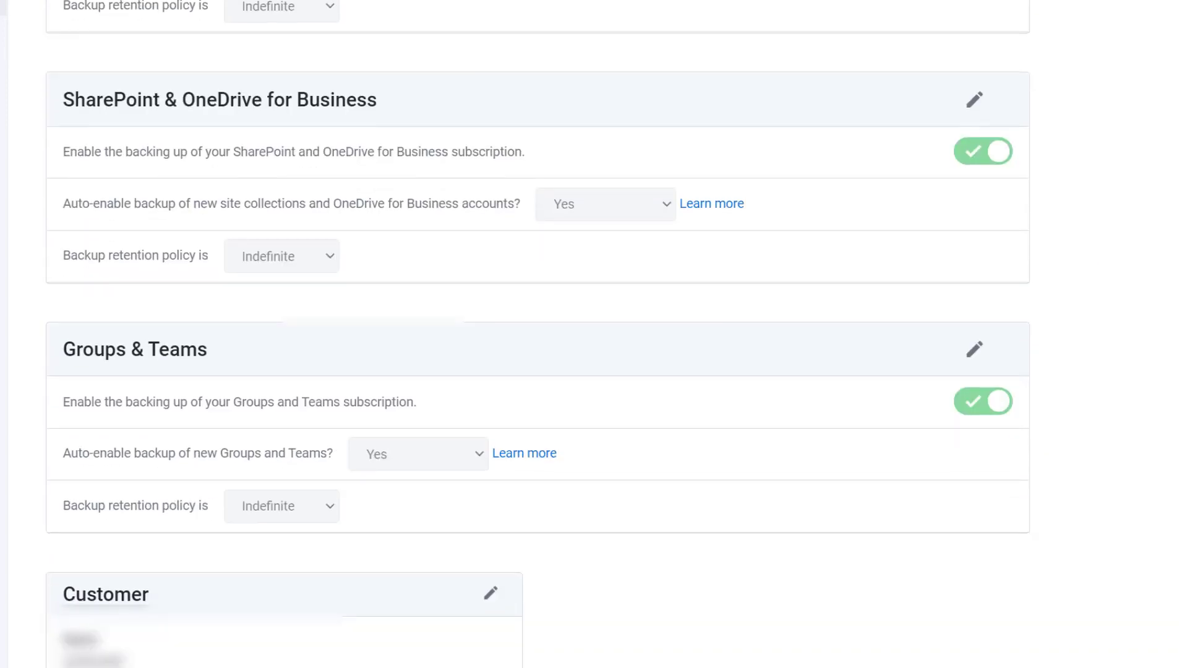
pyautogui.scroll(-2, 538, 334)
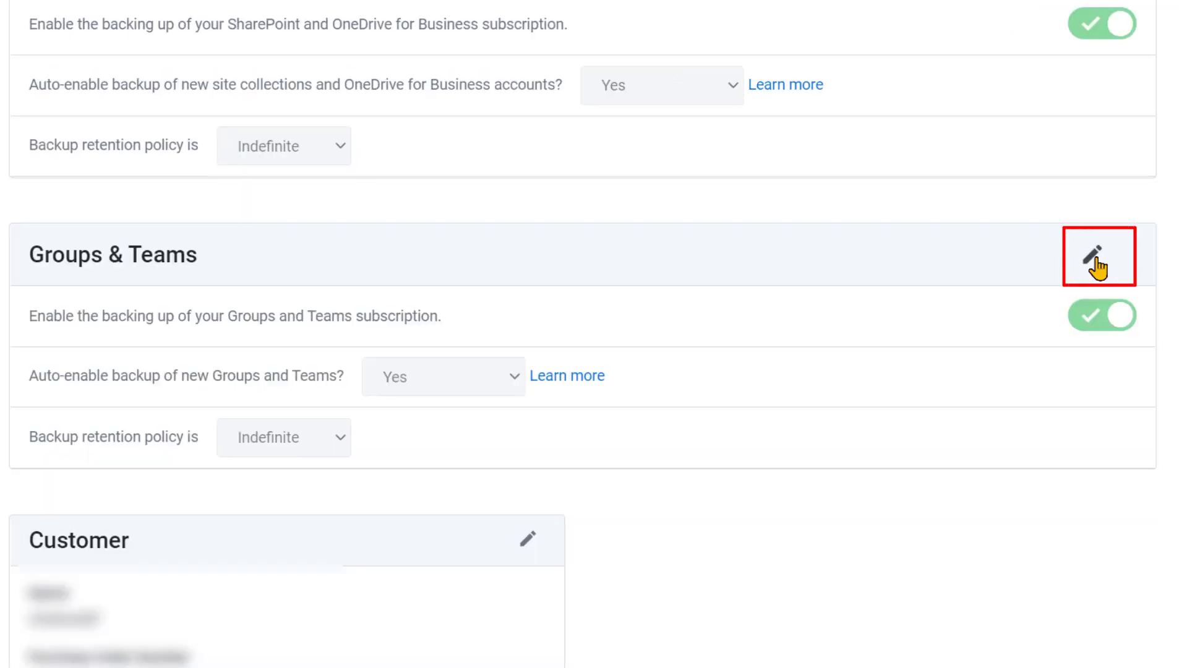
pyautogui.click(1094, 260)
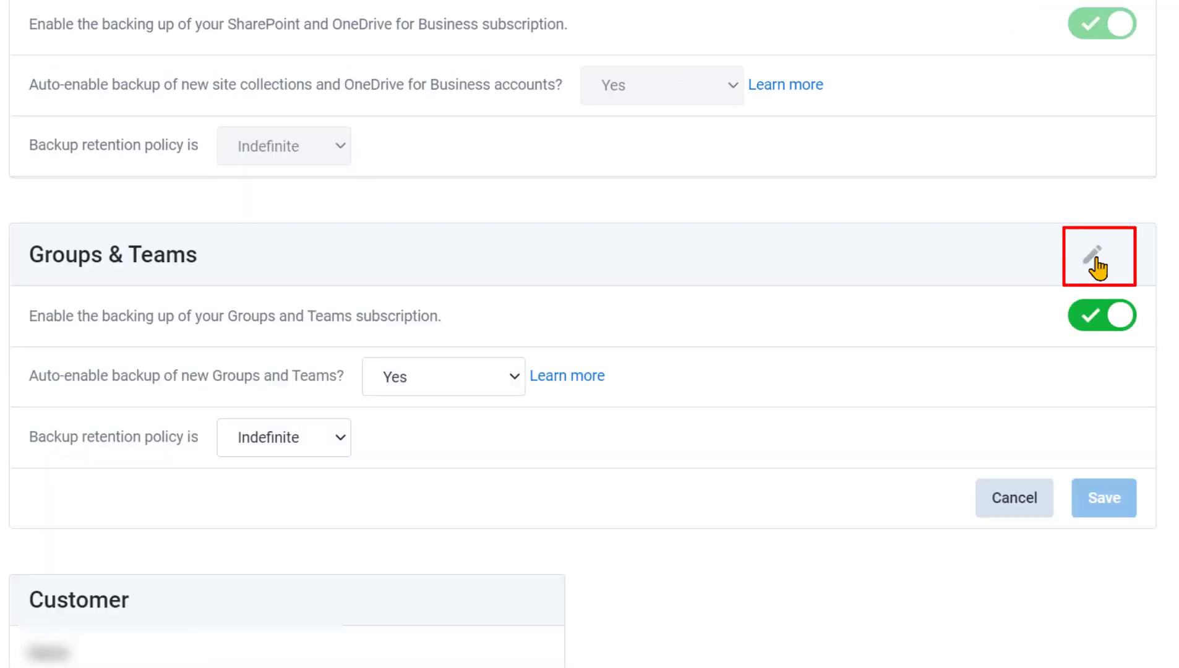
pyautogui.click(508, 383)
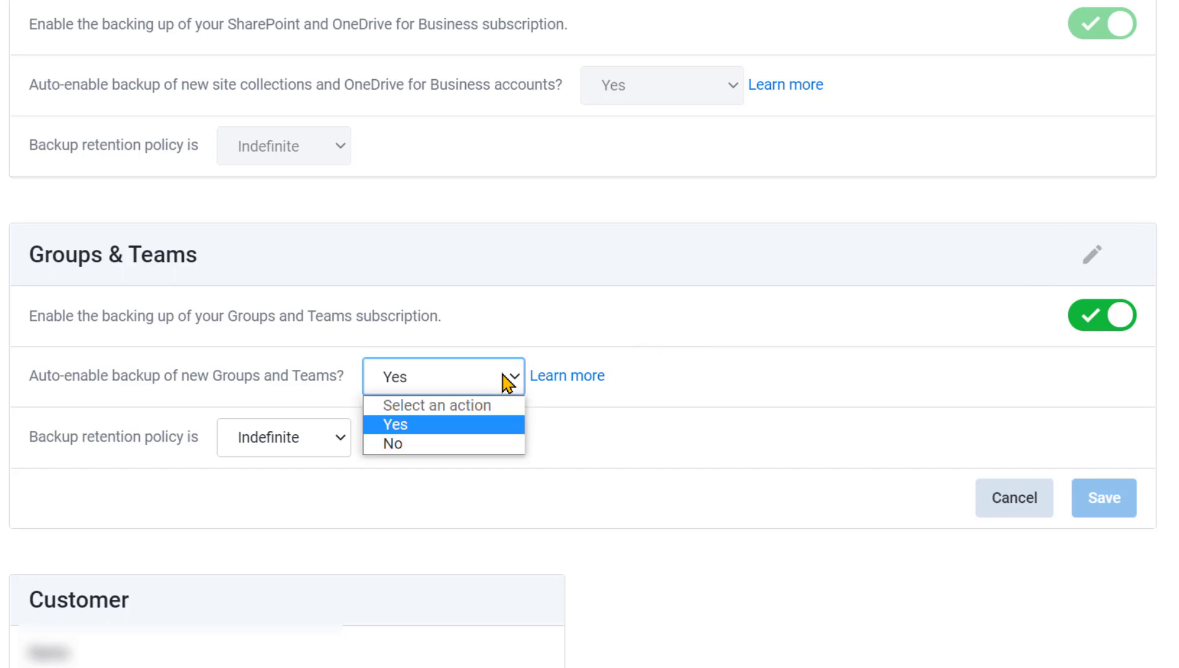
pyautogui.click(503, 376)
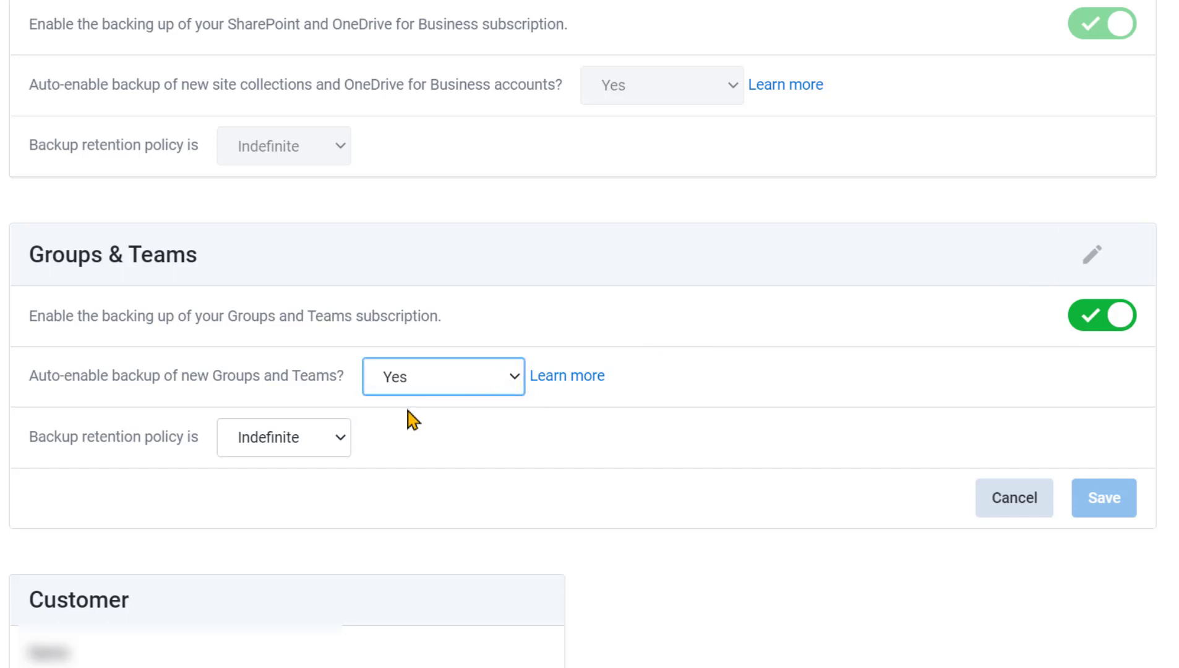
# Set the Groups & Teams backup retention policy to Delete after 1 year
pyautogui.click(341, 443)
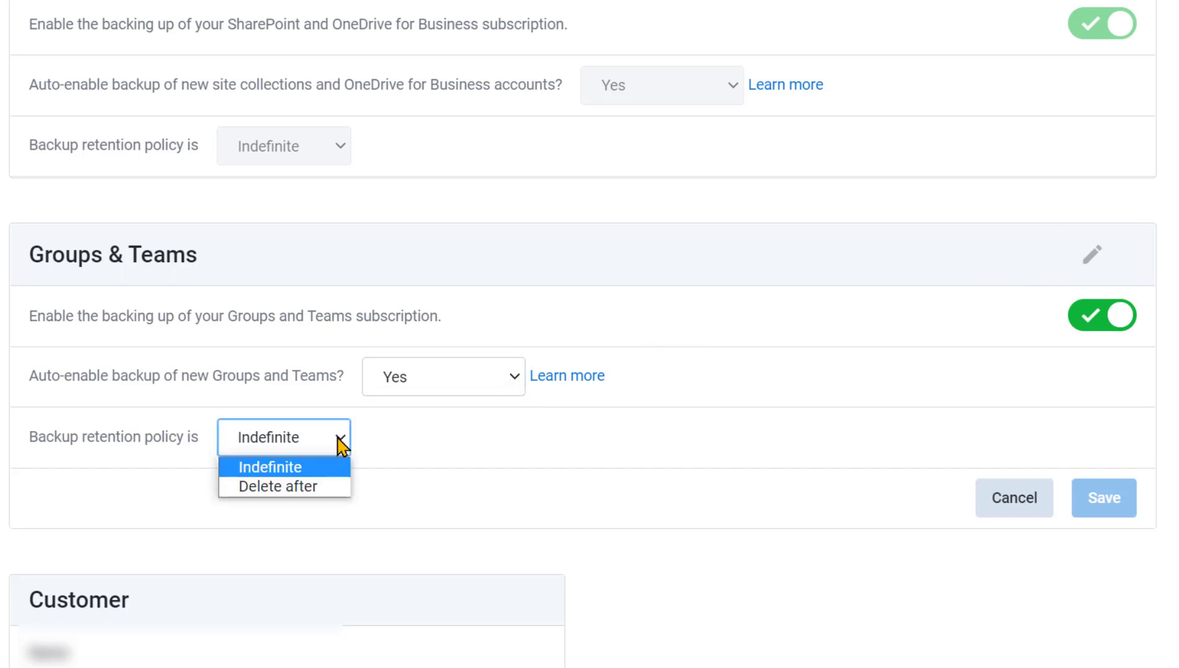
pyautogui.click(327, 486)
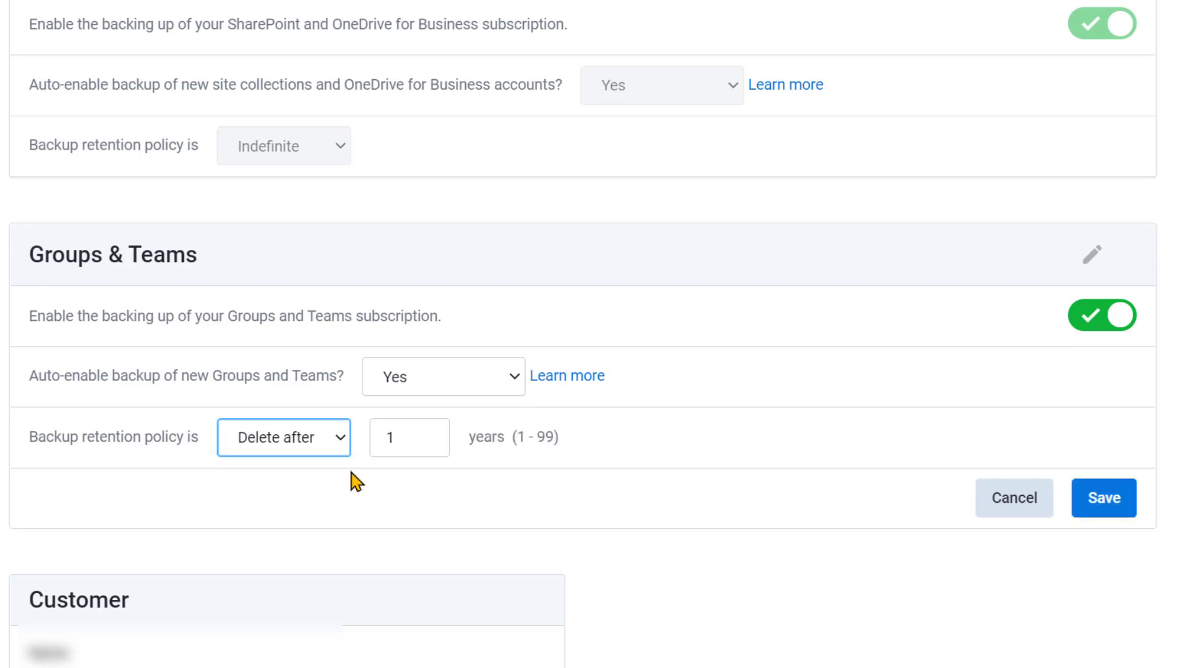
pyautogui.click(402, 447)
pyautogui.moveTo(413, 447); pyautogui.dragTo(376, 460)
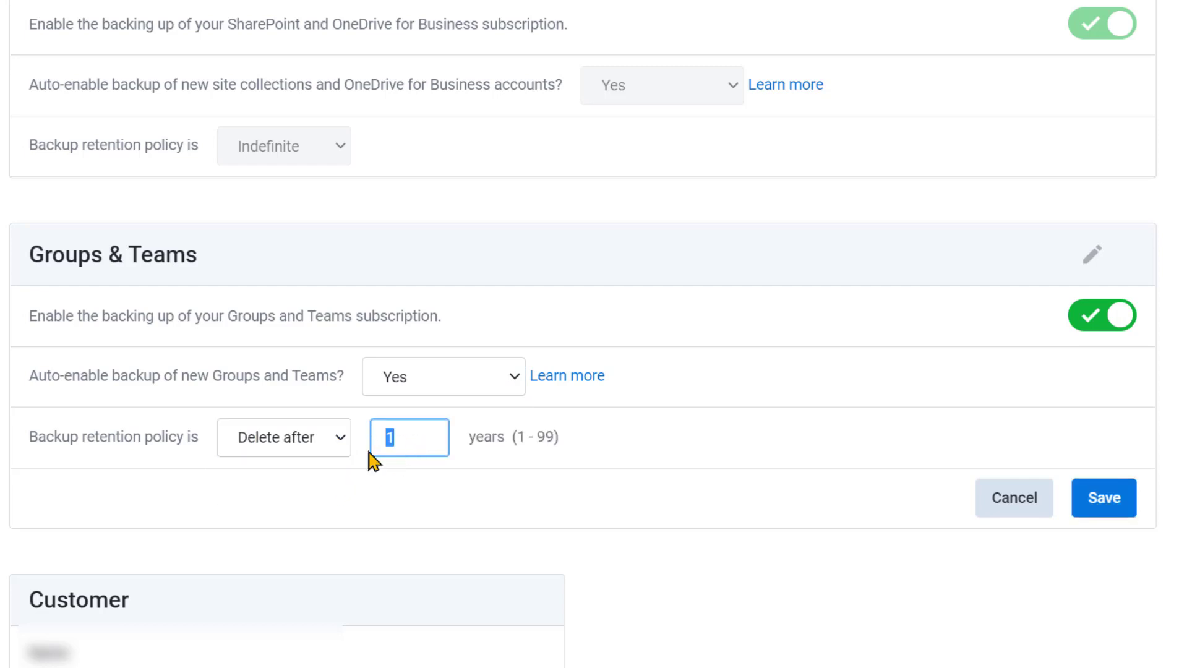
pyautogui.click(613, 496)
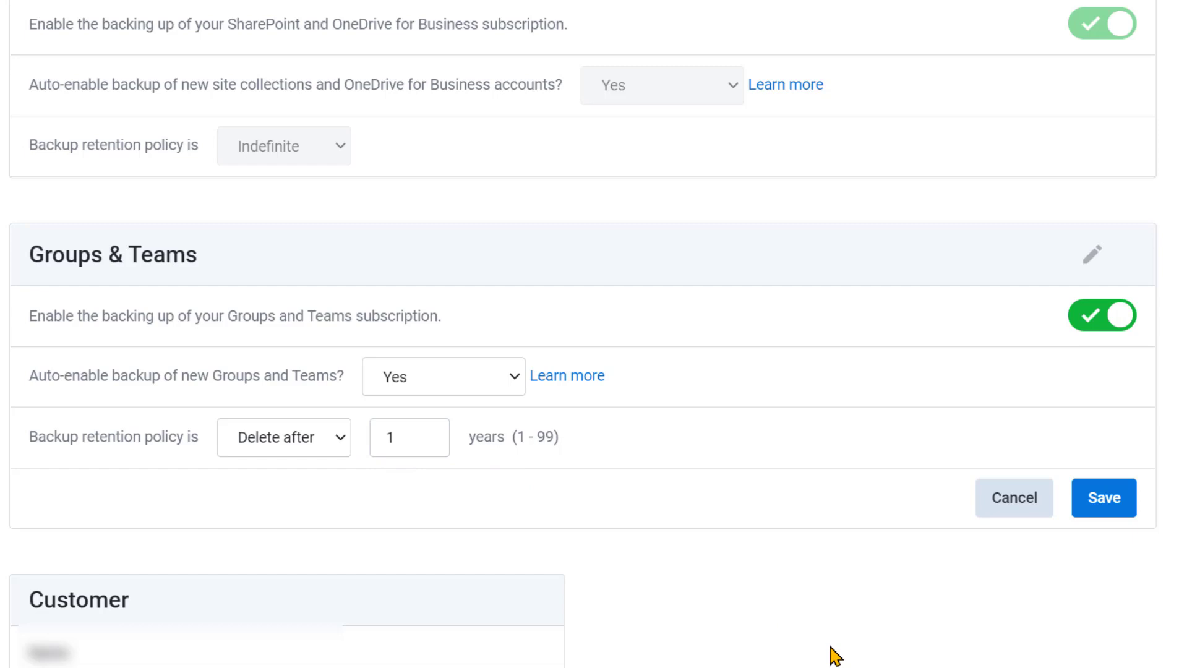